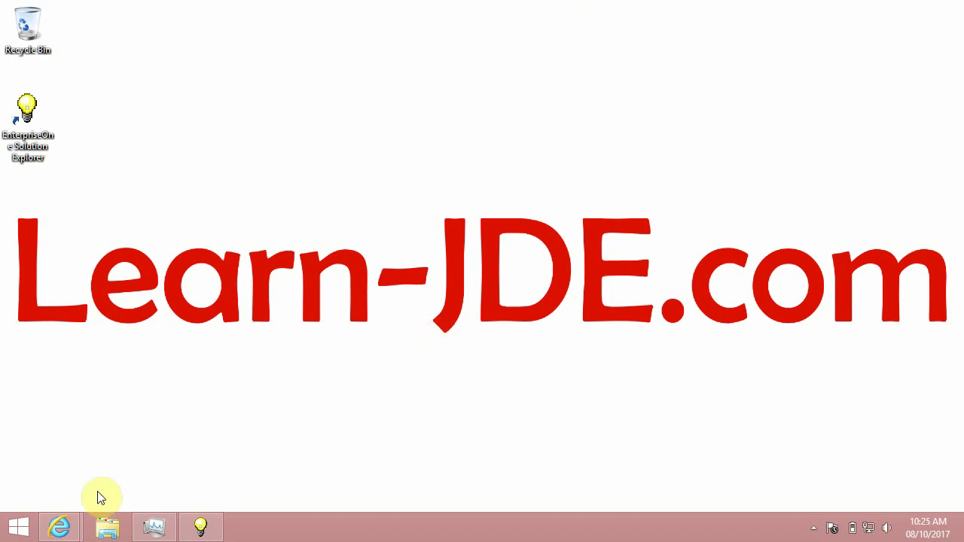
# - Bring Internet Explorer showing the JD Edwards sign-in page to the front from the taskbar
pyautogui.click(59, 527)
# - Expand the sign-in Details to show environment DEMO920 and role *ALL
pyautogui.click(47, 461)
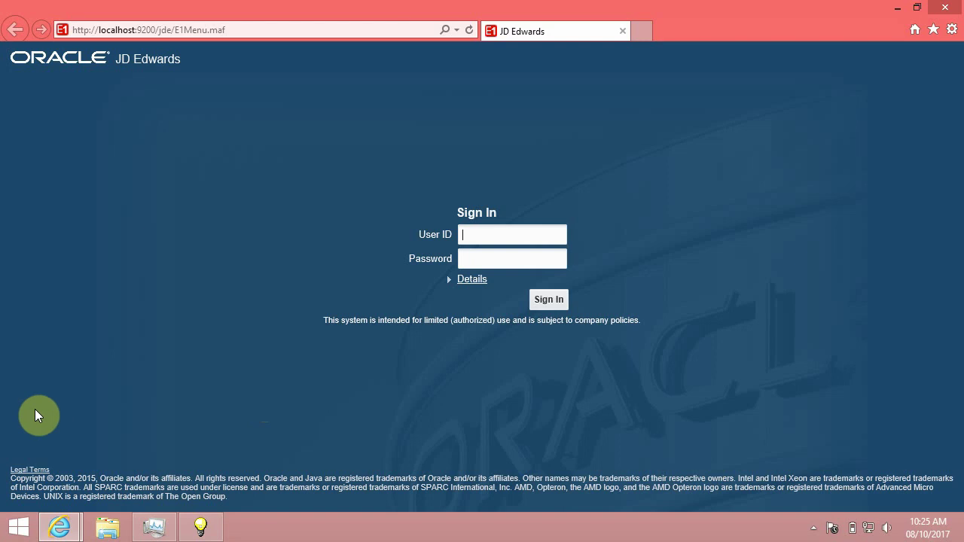
pyautogui.click(482, 259)
pyautogui.click(474, 278)
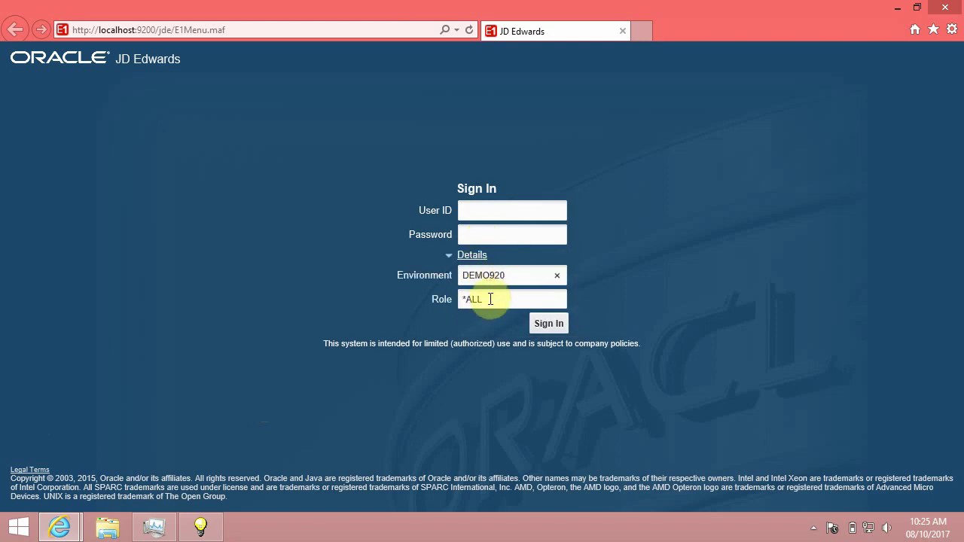
pyautogui.click(488, 299)
pyautogui.click(477, 210)
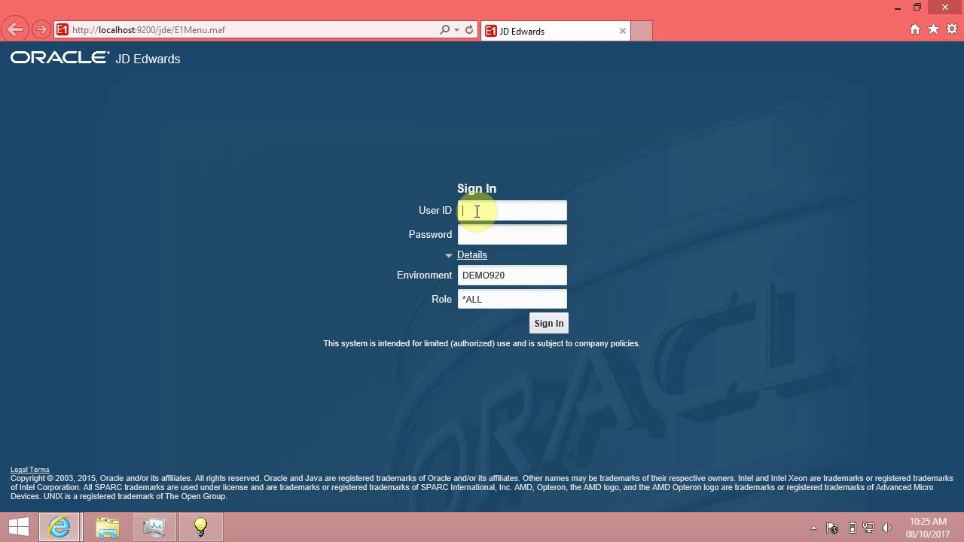
pyautogui.click(286, 29)
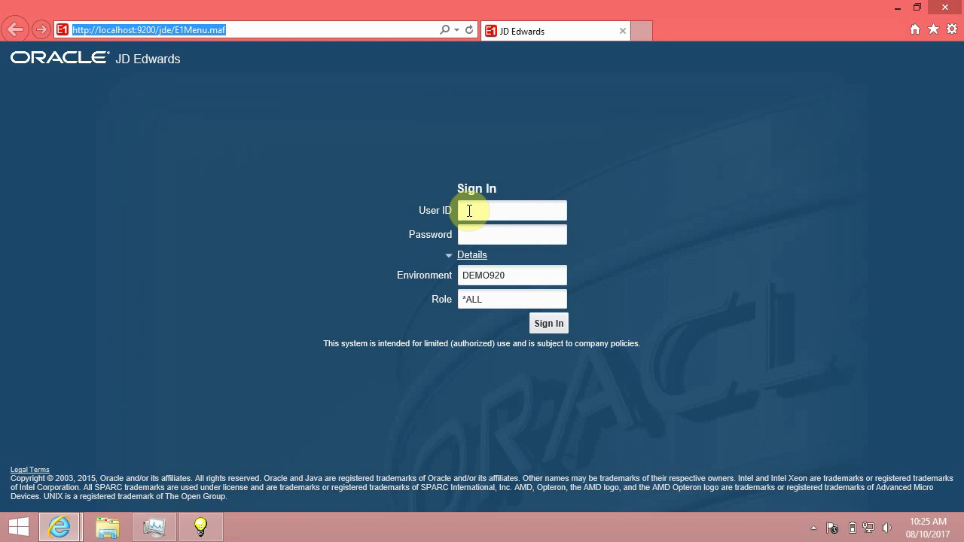
# - Sign in with user ID DEMO and the account password
pyautogui.click(470, 210)
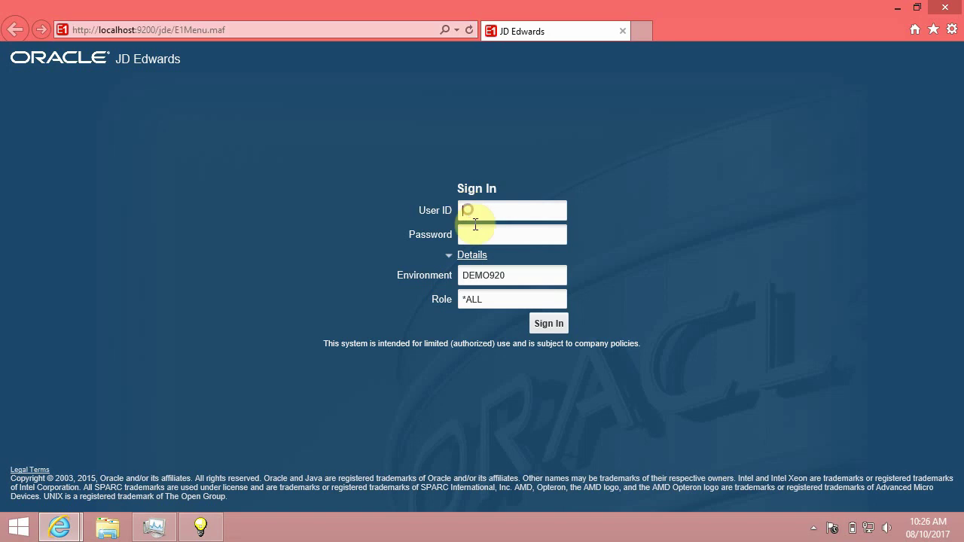
pyautogui.click(476, 226)
pyautogui.click(477, 211)
pyautogui.write('DEMO')
pyautogui.press('Tab')
pyautogui.write('DEMO')
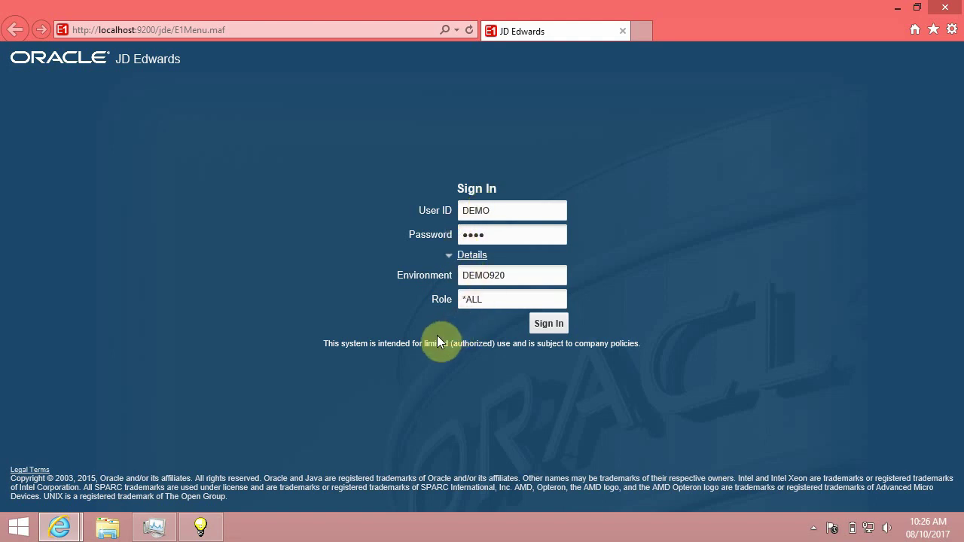
pyautogui.click(548, 323)
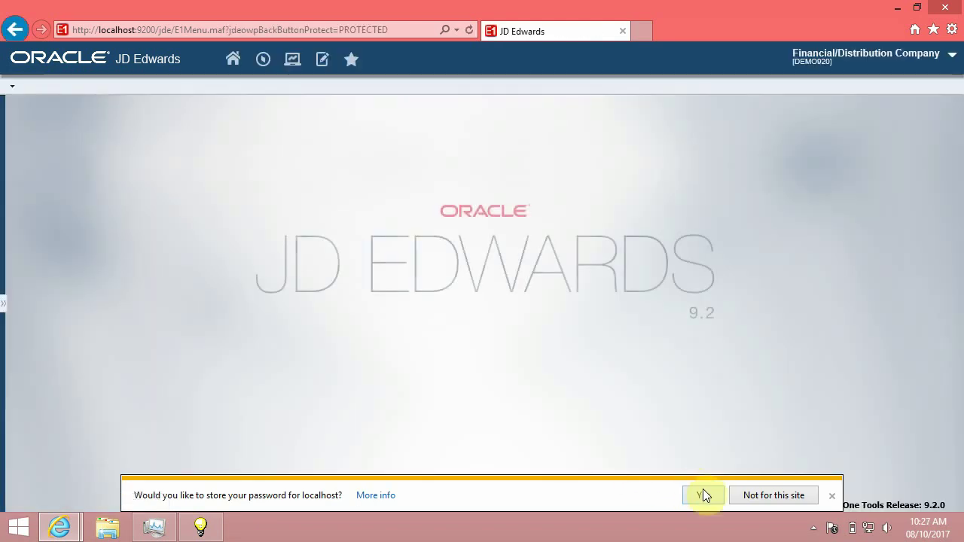
# - Accept saving the password, then briefly open the user menu and Open Applications panel
pyautogui.click(703, 491)
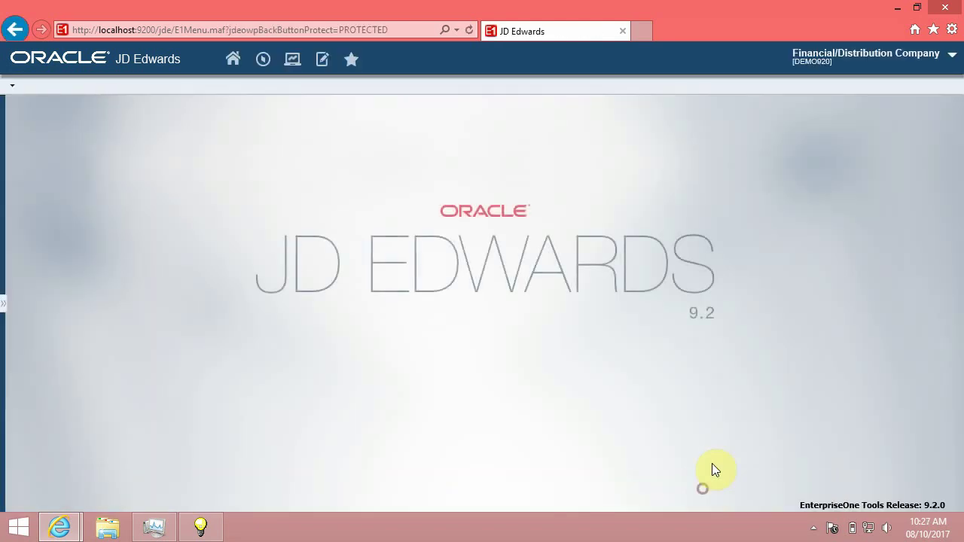
pyautogui.click(952, 60)
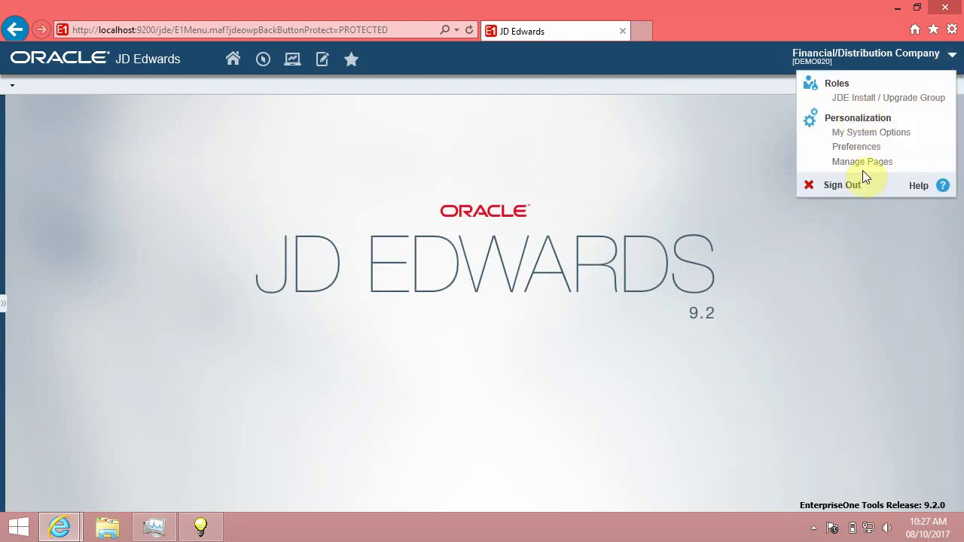
pyautogui.click(716, 160)
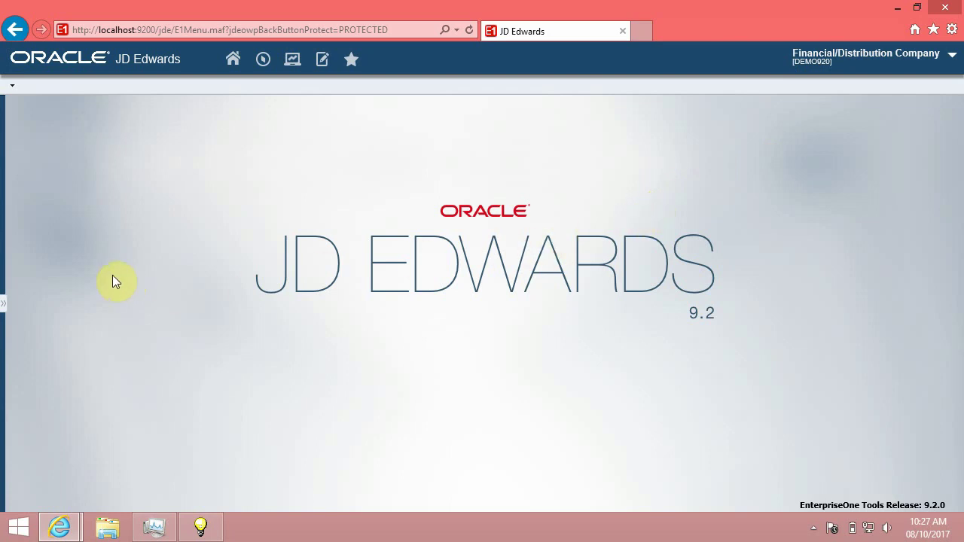
pyautogui.click(3, 308)
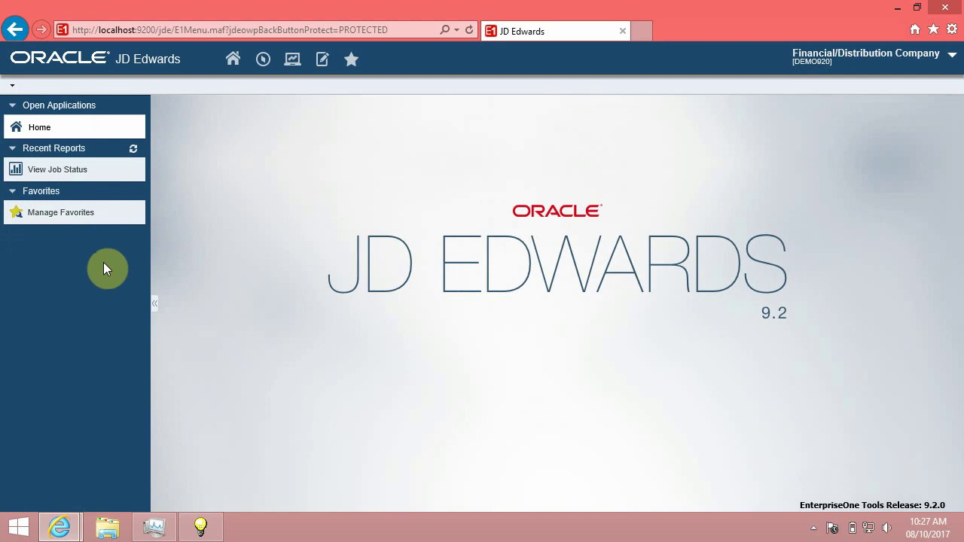
pyautogui.click(40, 129)
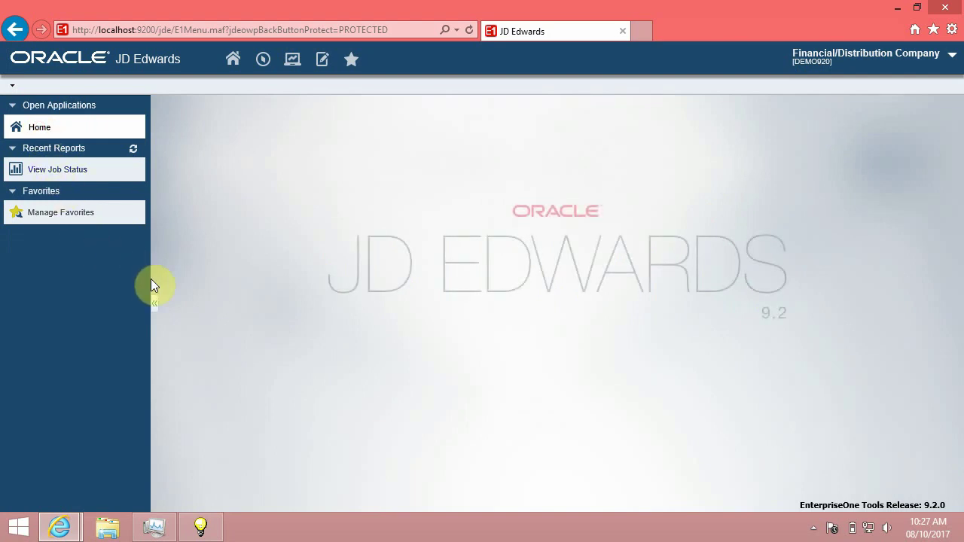
pyautogui.click(153, 305)
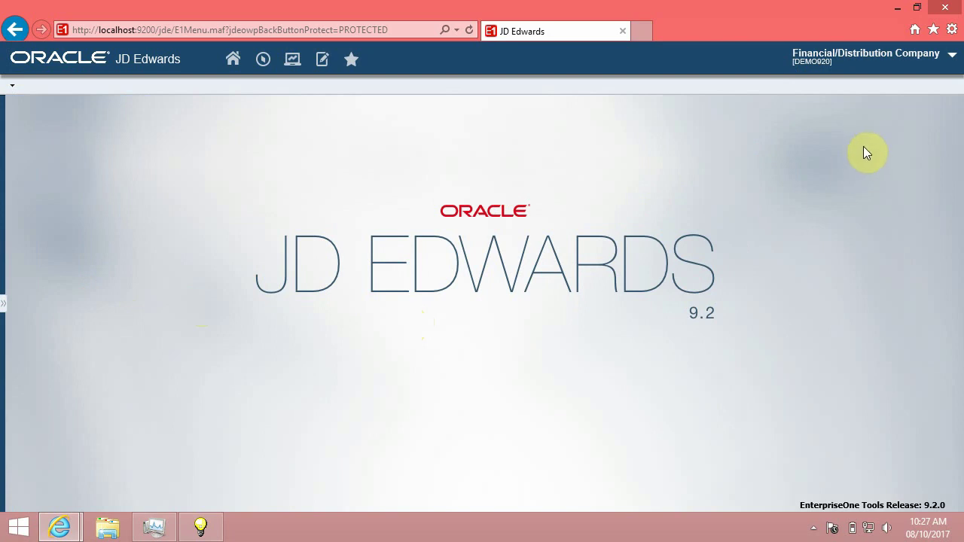
# - Sign out of the DEMO session from the user menu
pyautogui.click(951, 59)
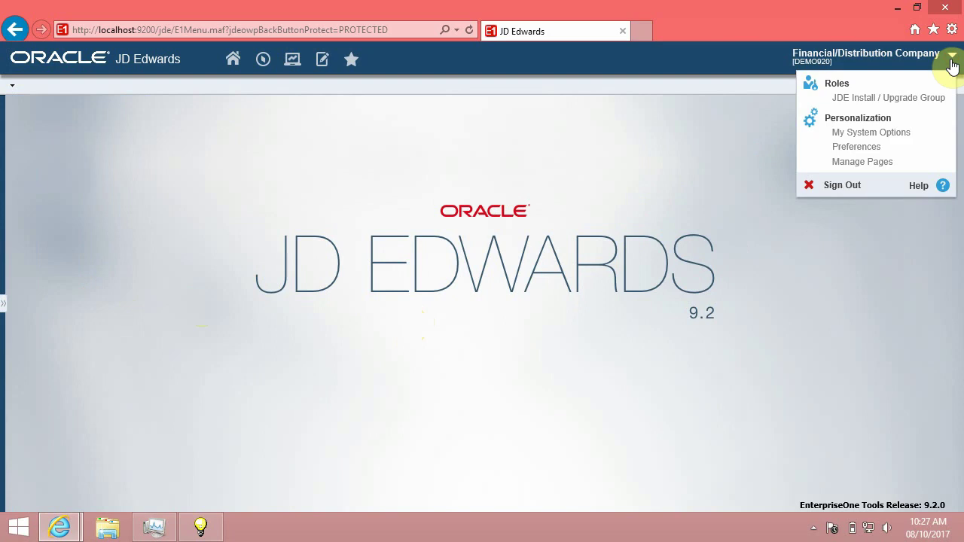
pyautogui.click(842, 185)
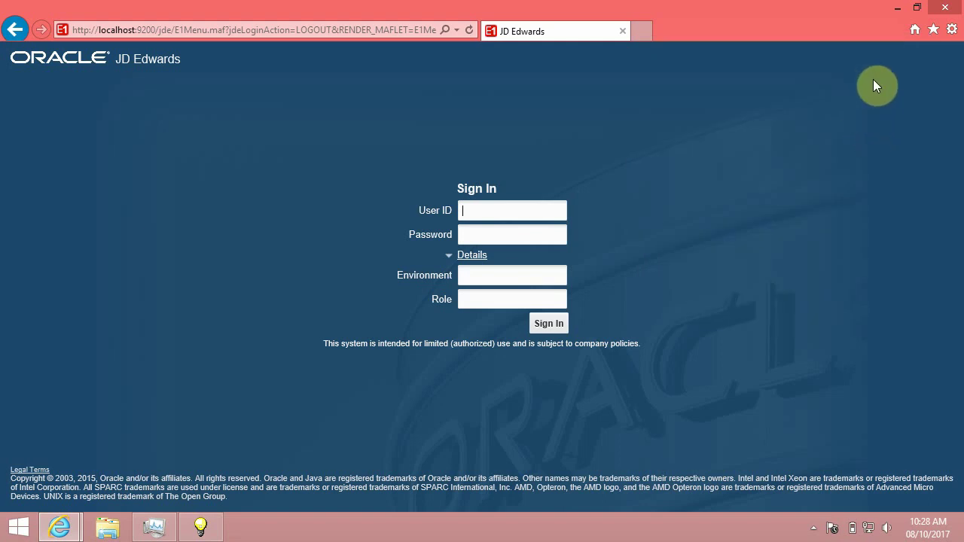
# - Close the Internet Explorer window showing the JD Edwards sign-in page
pyautogui.click(945, 9)
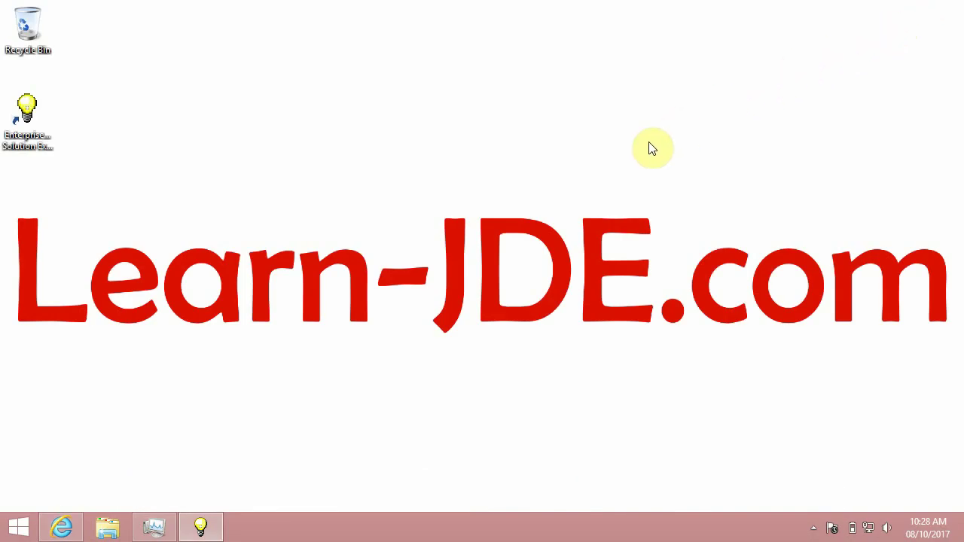